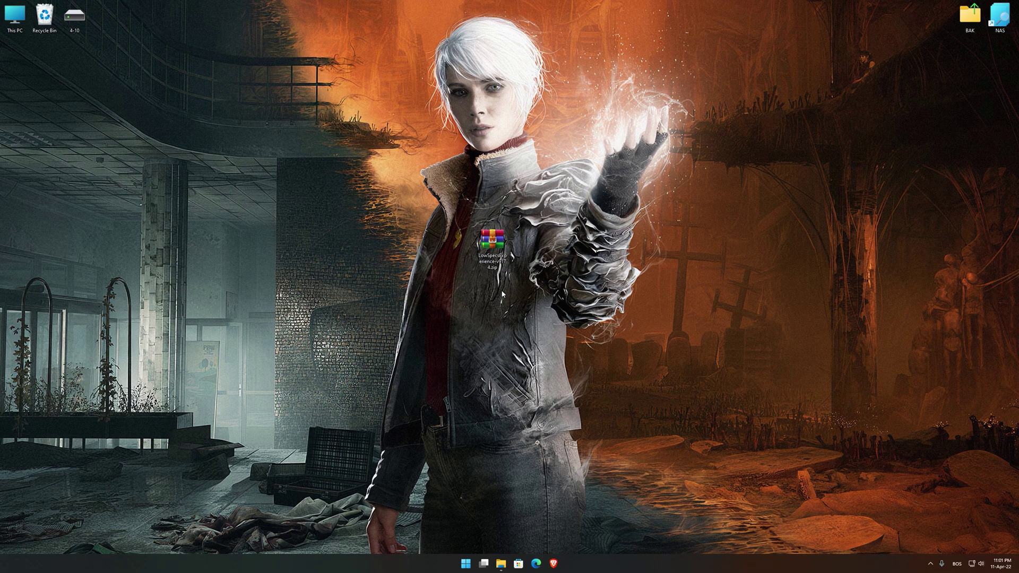
Extract the zip archive onto the desktop with Extract Here.
right_click(493, 249)
click(537, 344)
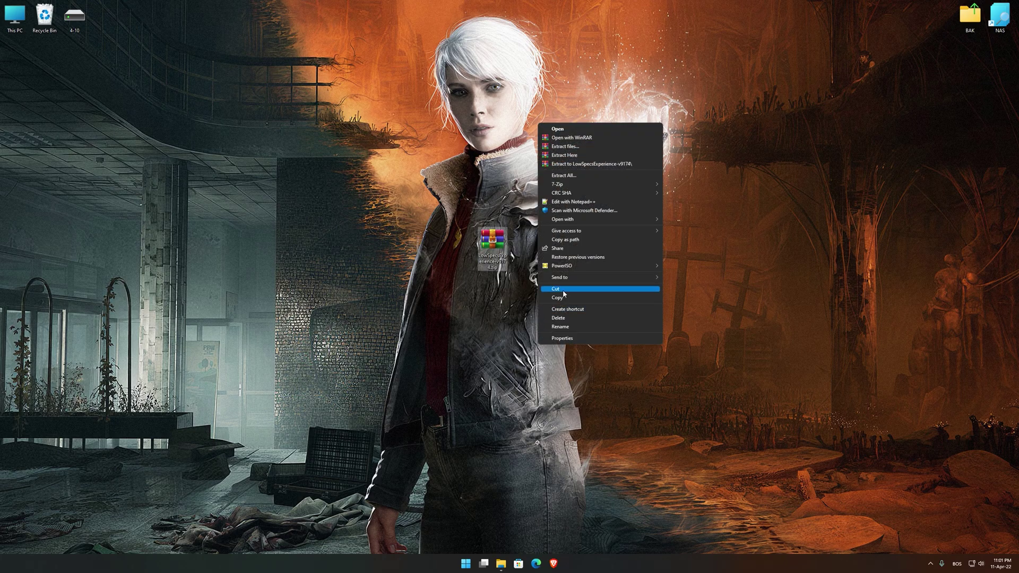
click(564, 155)
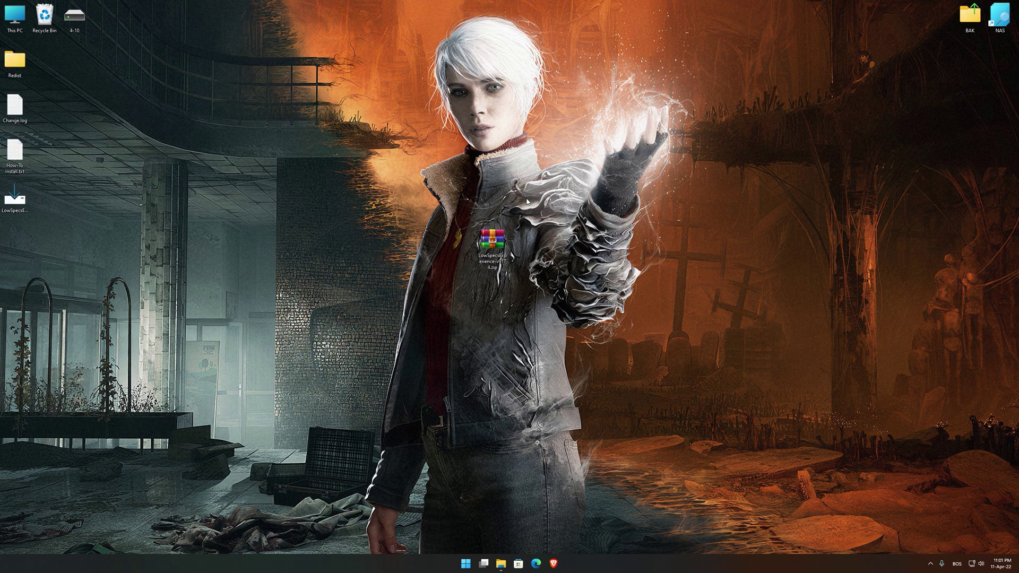
Install Low Specs Experience v9.17.4, accepting the licence and finishing the setup.
double_click(15, 199)
click(424, 335)
click(578, 360)
click(577, 359)
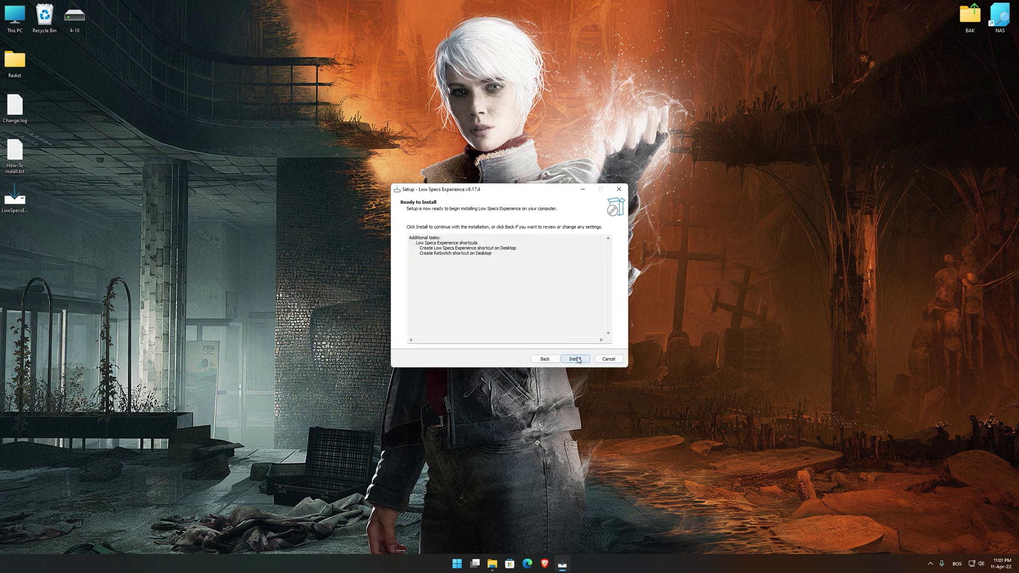
click(578, 359)
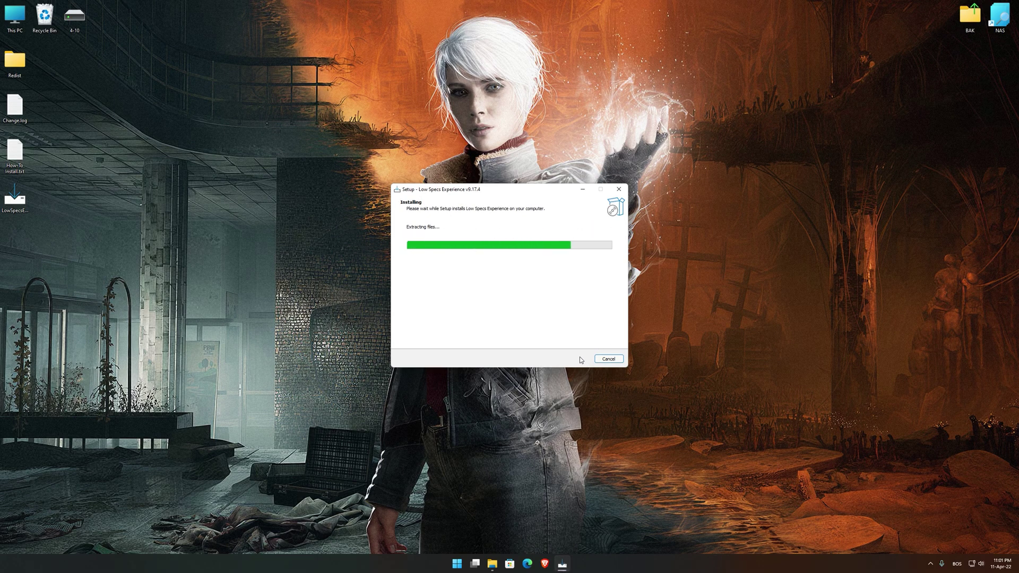
click(580, 357)
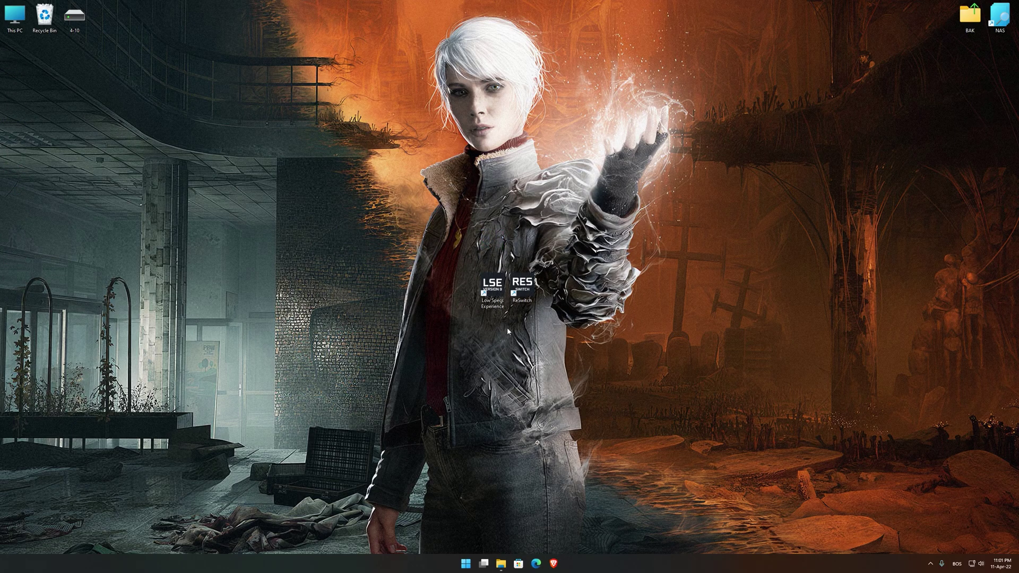
Choose The Medium in Low Specs Experience's Optimization Catalog and load its optimization package.
double_click(495, 290)
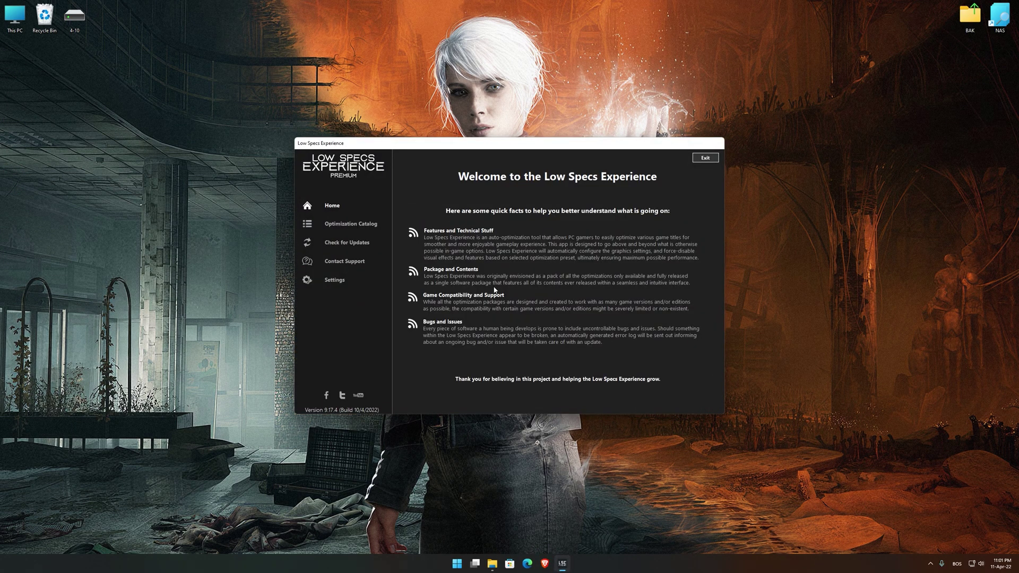
click(348, 225)
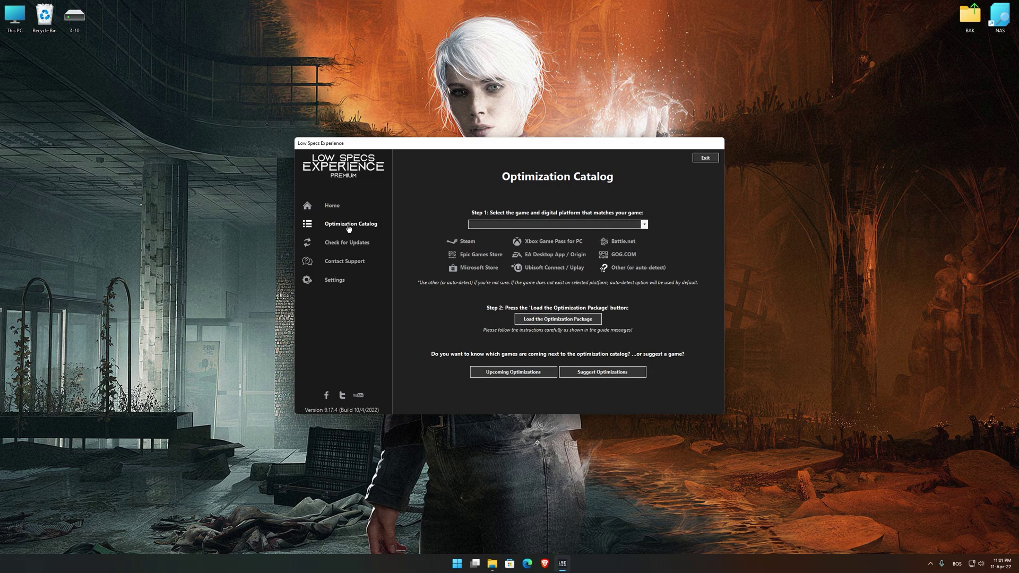
click(496, 225)
scroll(507, 275, down, 20)
scroll(508, 275, down, 2)
click(526, 300)
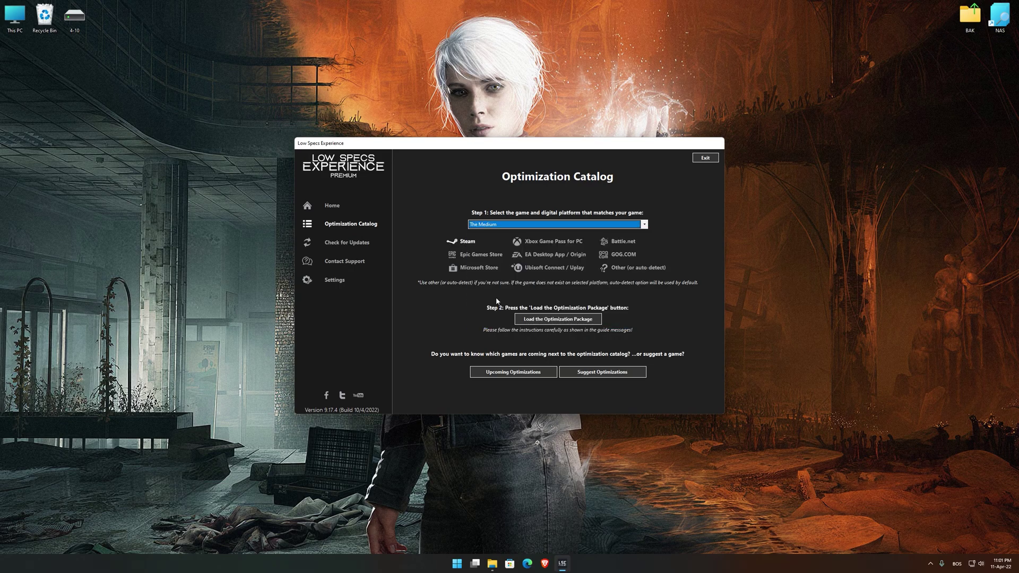
click(564, 320)
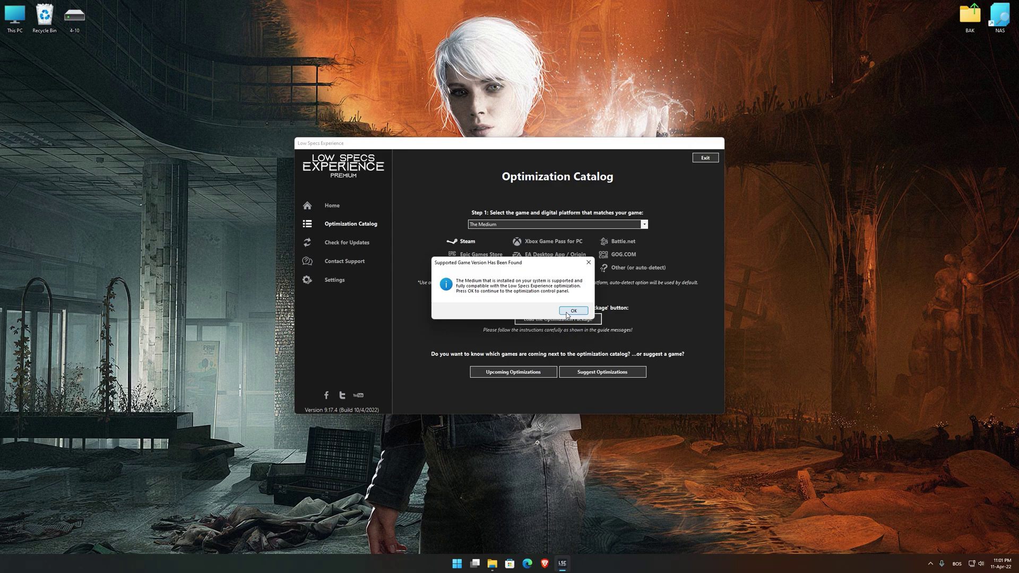
click(566, 313)
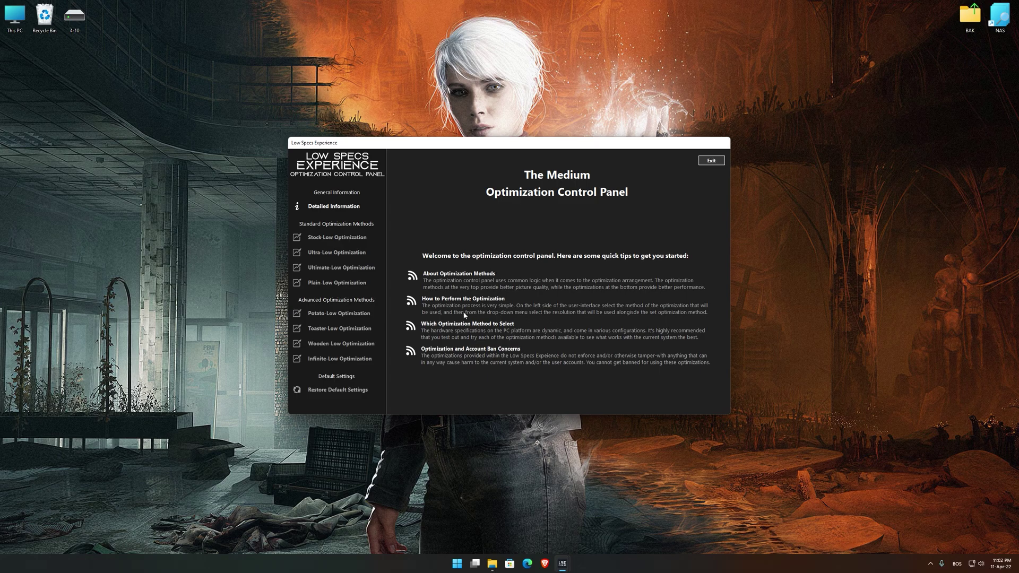
Run the Potato-Low optimization on The Medium with DirectX 12 at 2560 x 1440 [16/9].
click(339, 313)
click(584, 248)
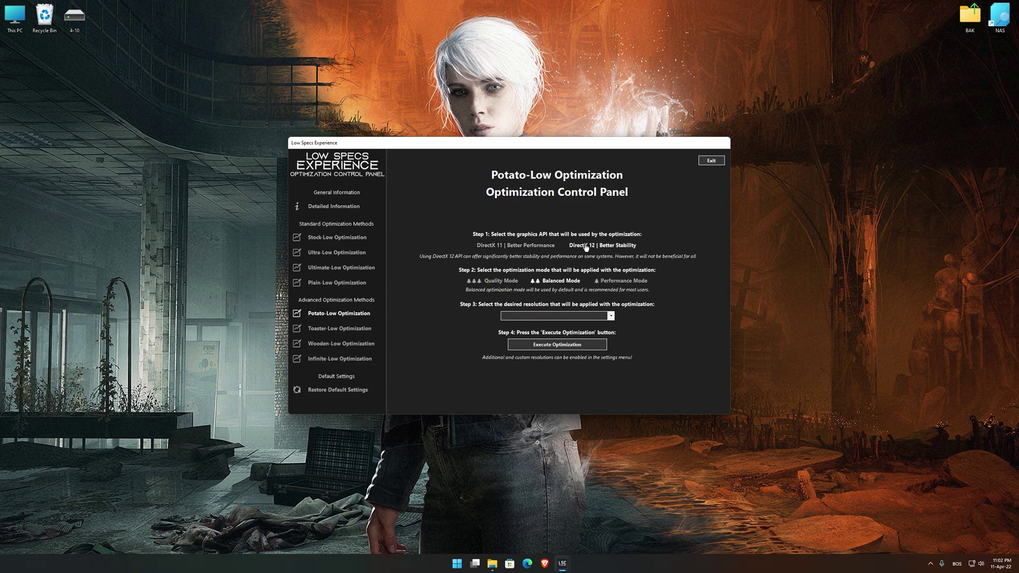
click(559, 315)
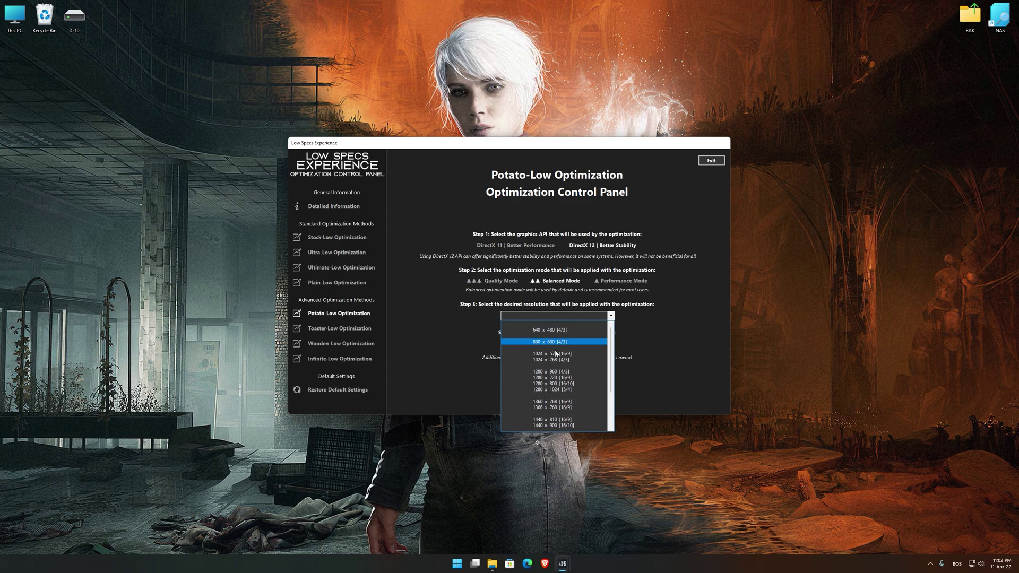
click(558, 408)
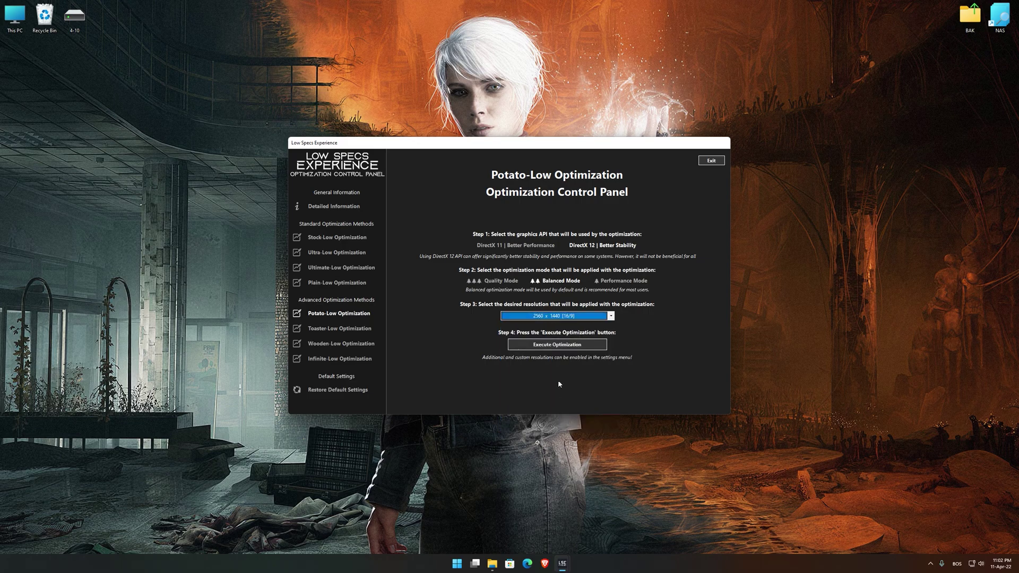
click(559, 344)
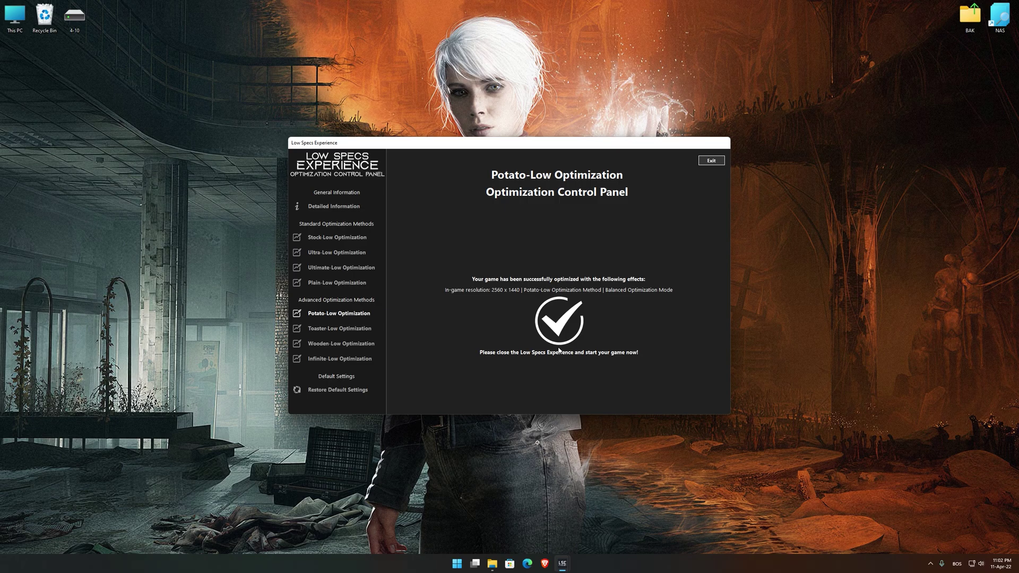
click(338, 390)
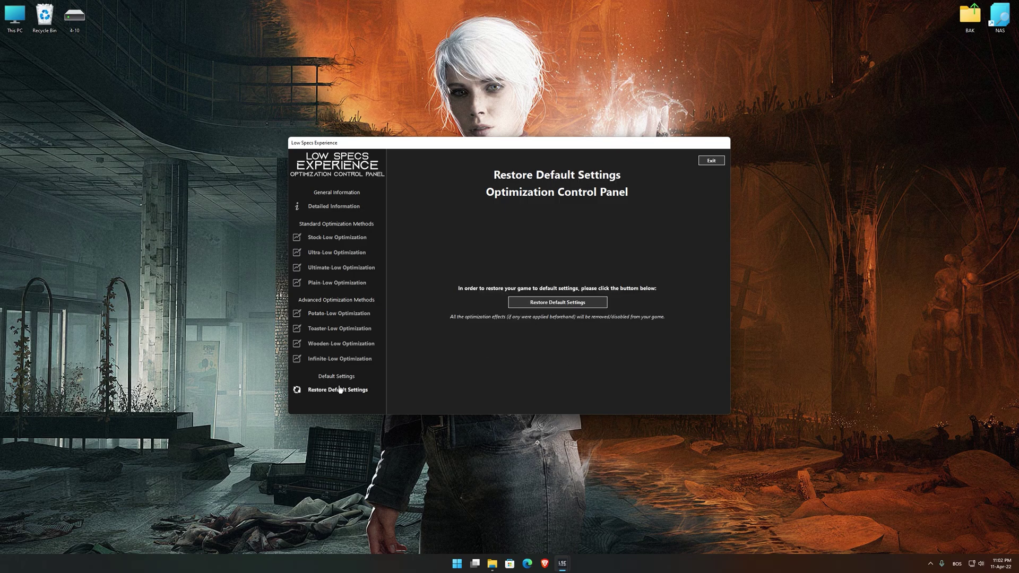
In-game, inspect the pet bowl on the kitchen floor.
click(562, 304)
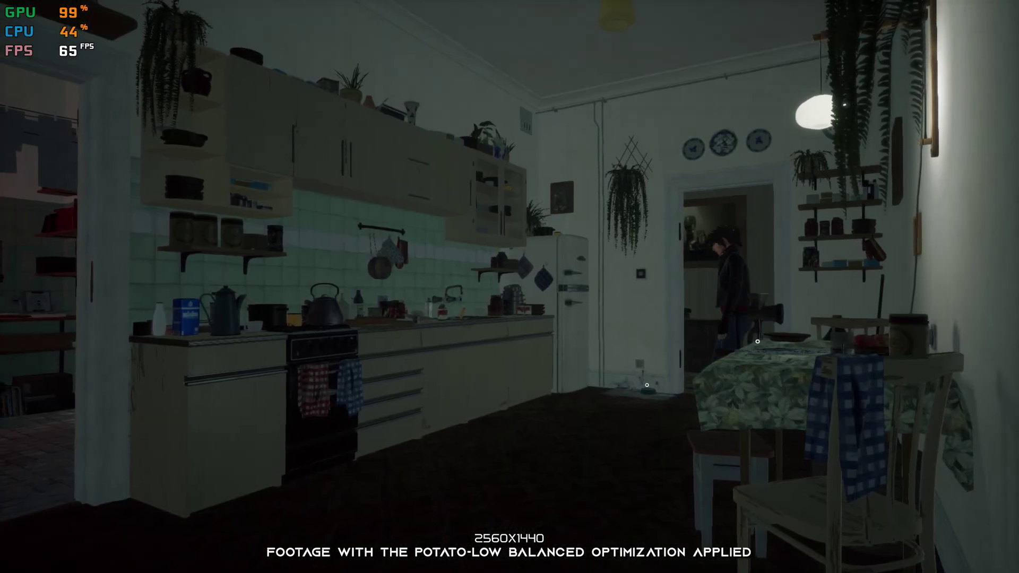
key(e)
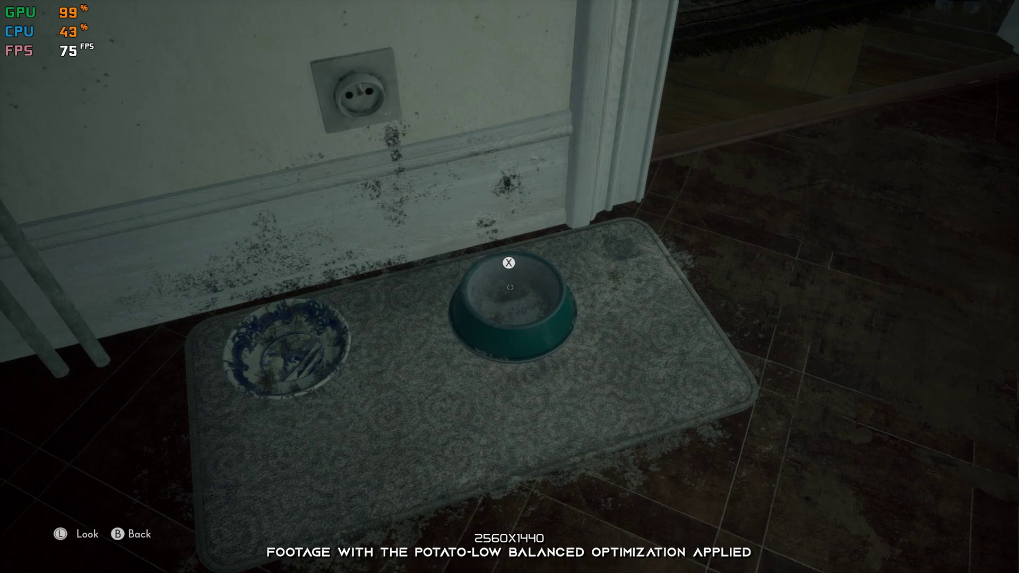
key(e)
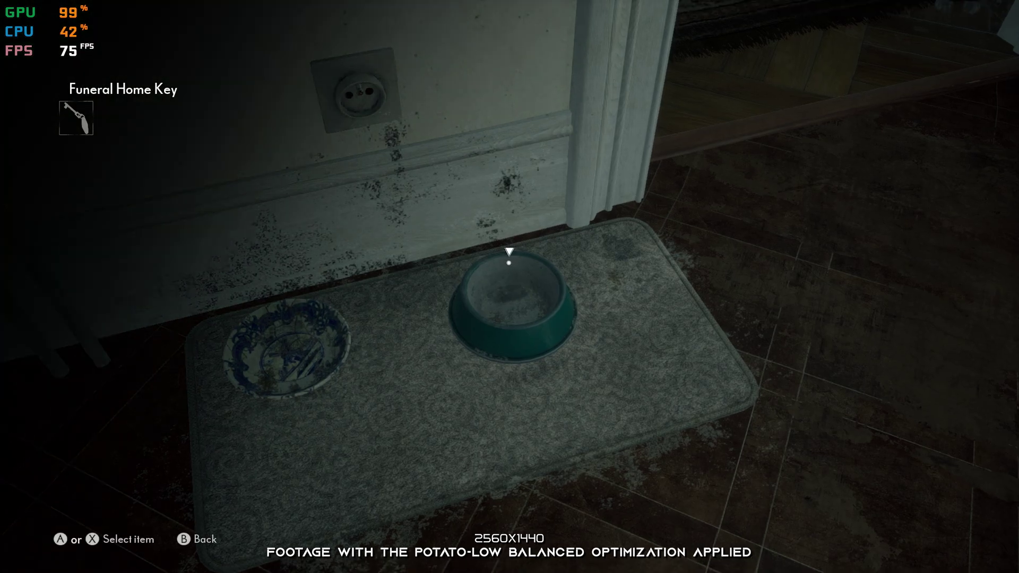
key(e)
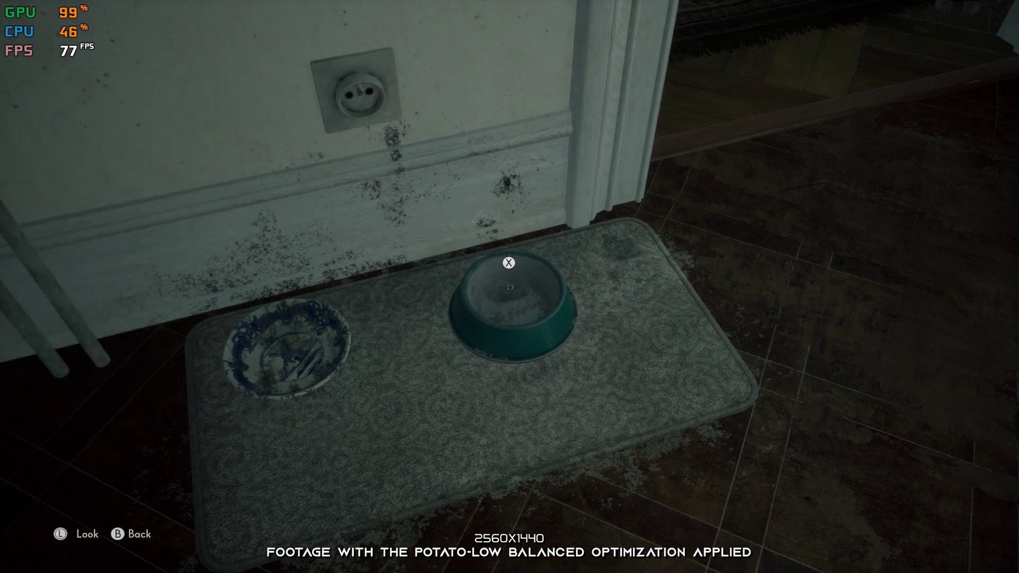
key(Escape)
Take the can of Cat Food from the kitchen counter.
key(e)
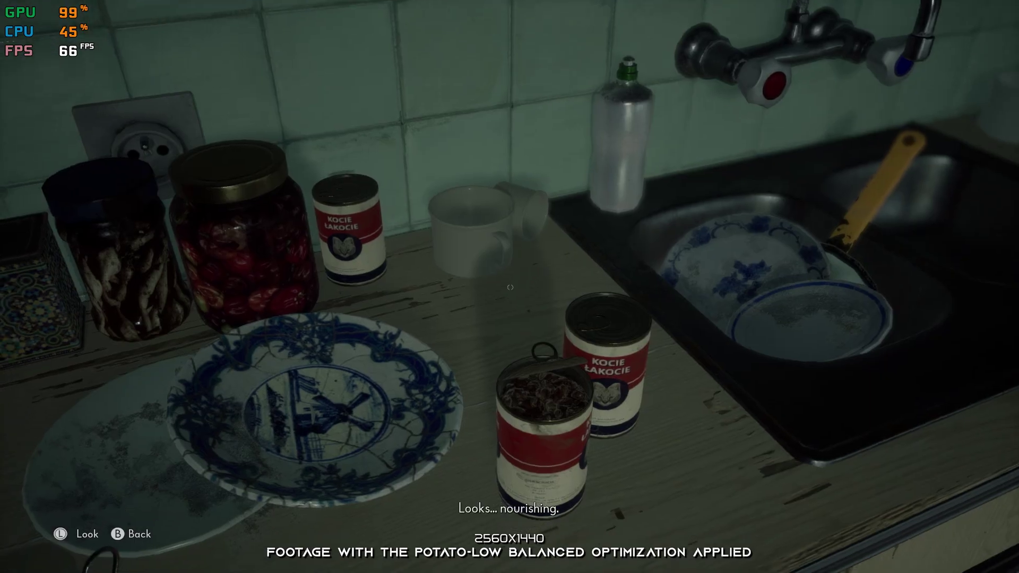
key(e)
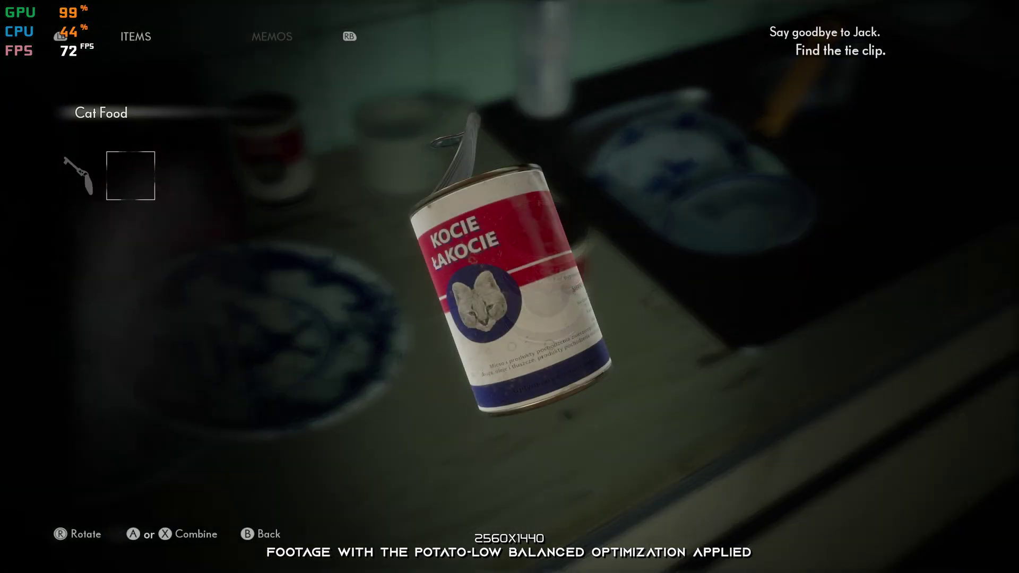
key(Escape)
Pour the Cat Food into the pet bowl, then walk back through the kitchen.
key(w)
key(e)
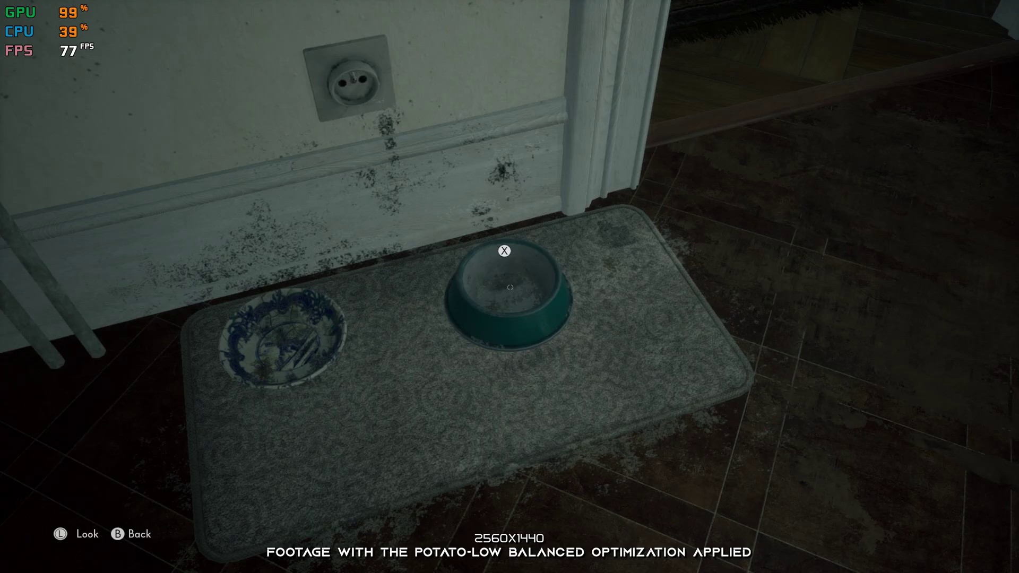
key(e)
key(Right)
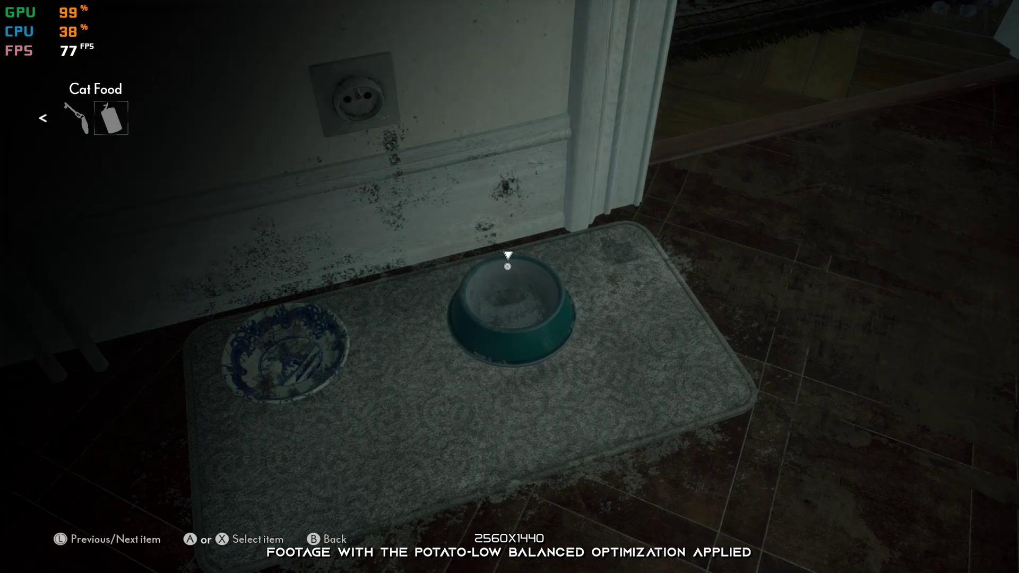
key(e)
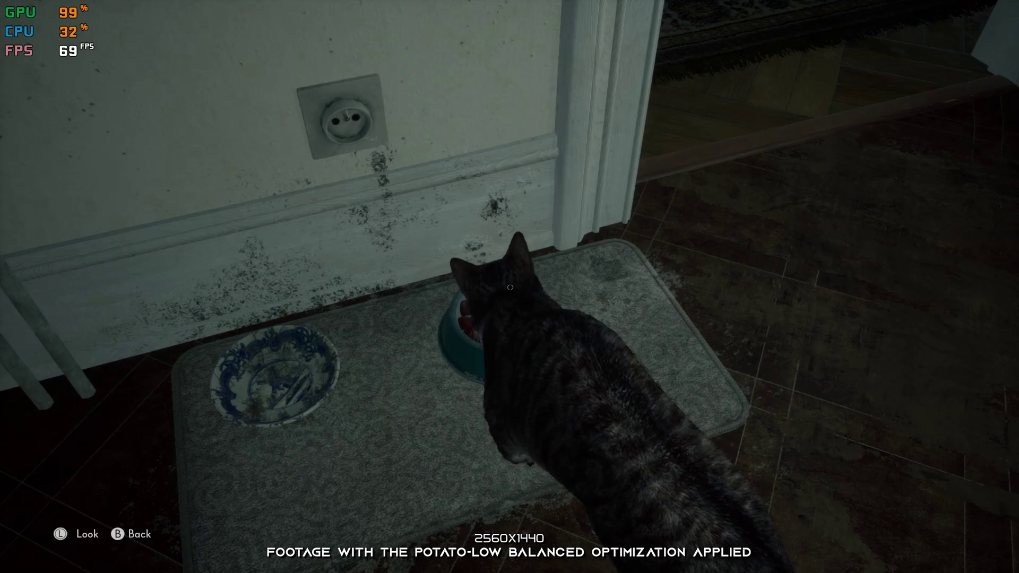
key(Escape)
key(a)
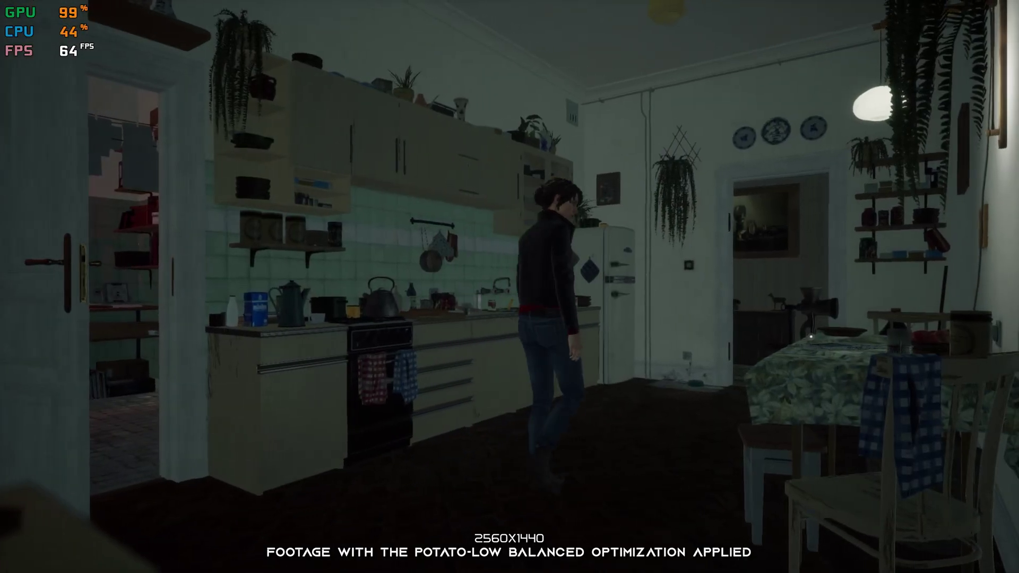
key(w)
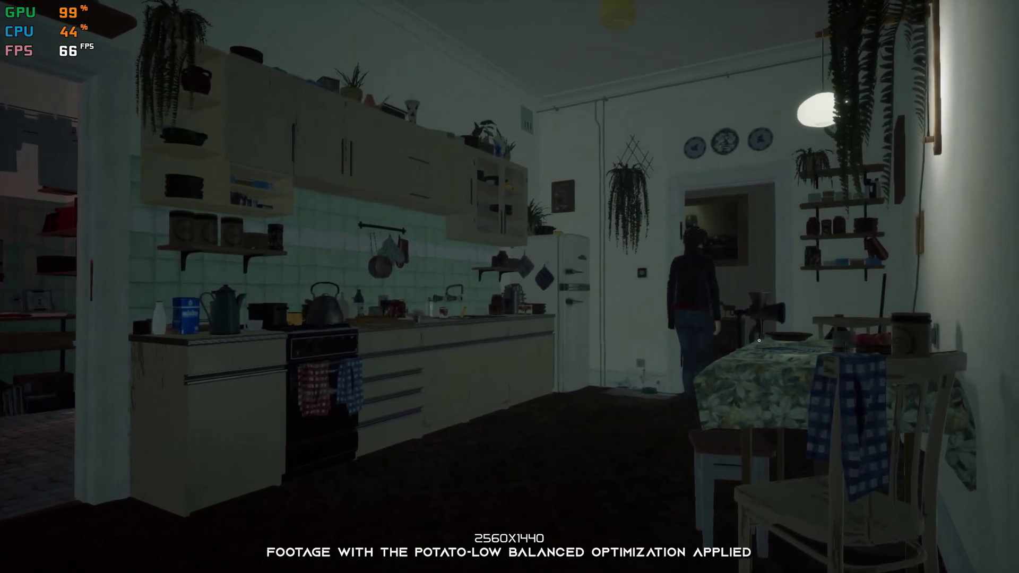